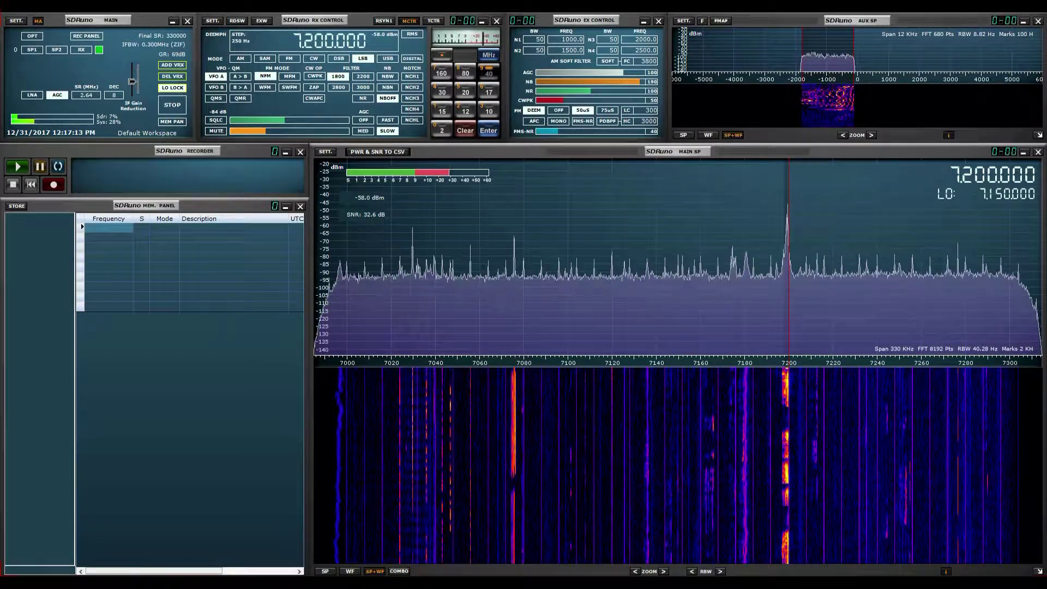
Adjust the IF Gain Reduction slider from 69 dB to a final 60 dB
drag(131, 80, 132, 85)
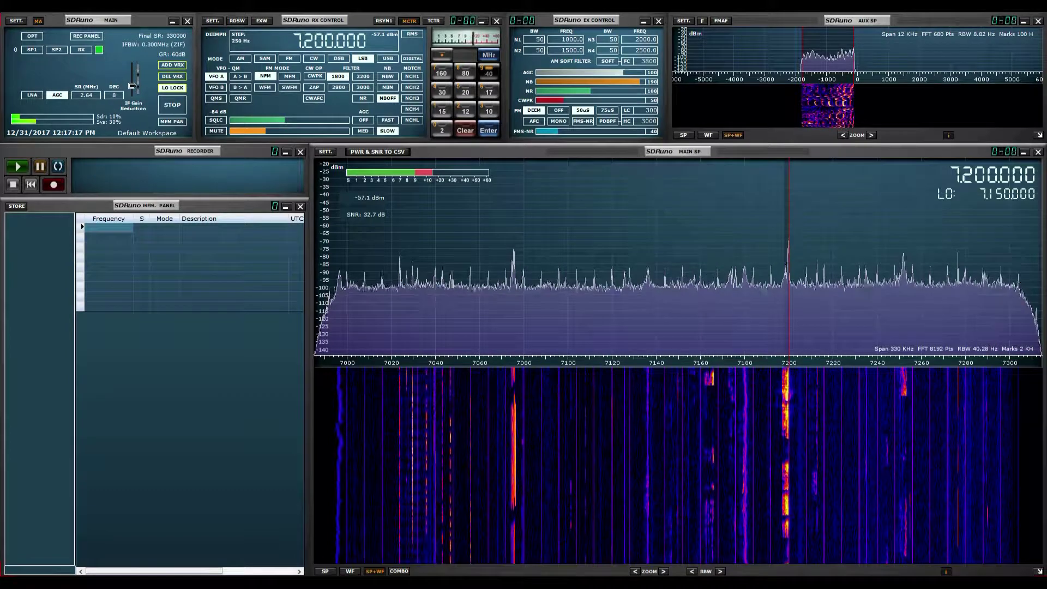
drag(131, 85, 131, 87)
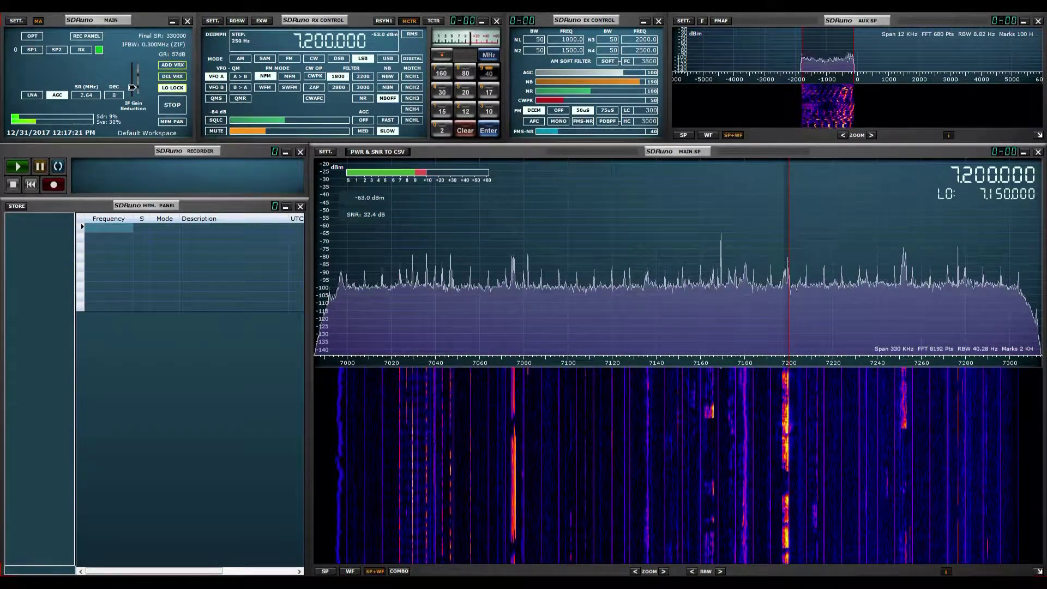
drag(132, 87, 132, 85)
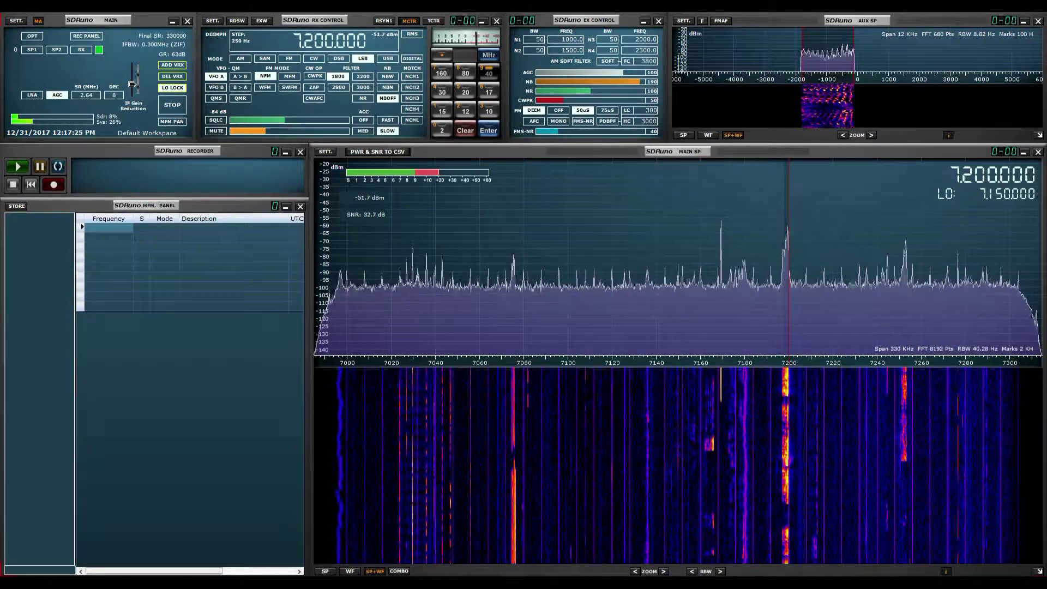
drag(132, 85, 132, 86)
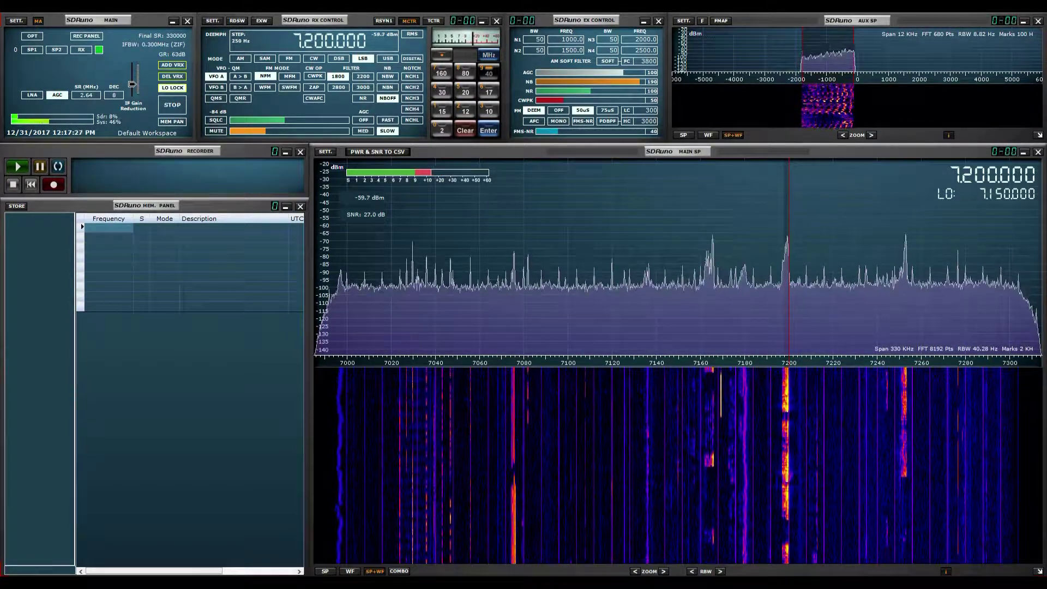